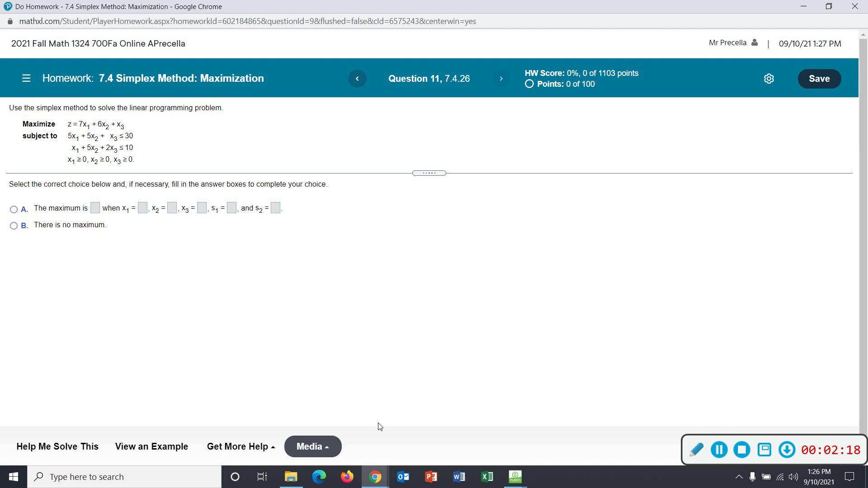
Step: Switch to the other Chrome window, go to phpsimplex.com/en and open the PHPSimplex online tool
mouse_move(377, 477)
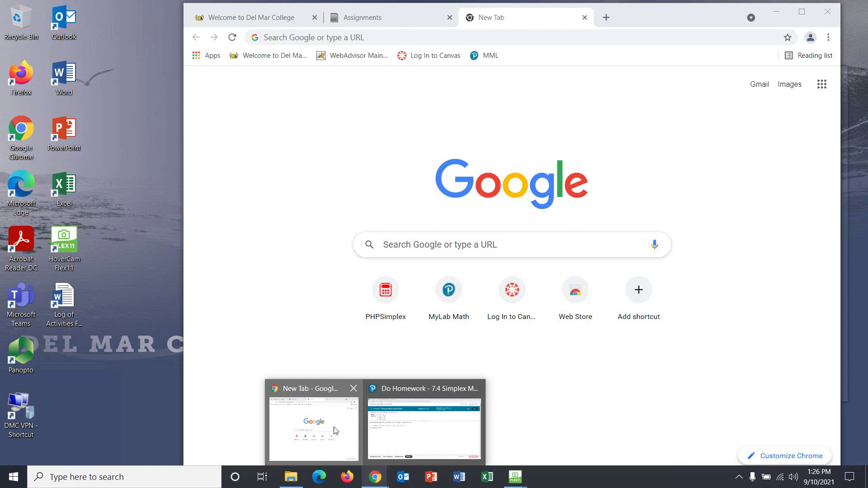
click(335, 430)
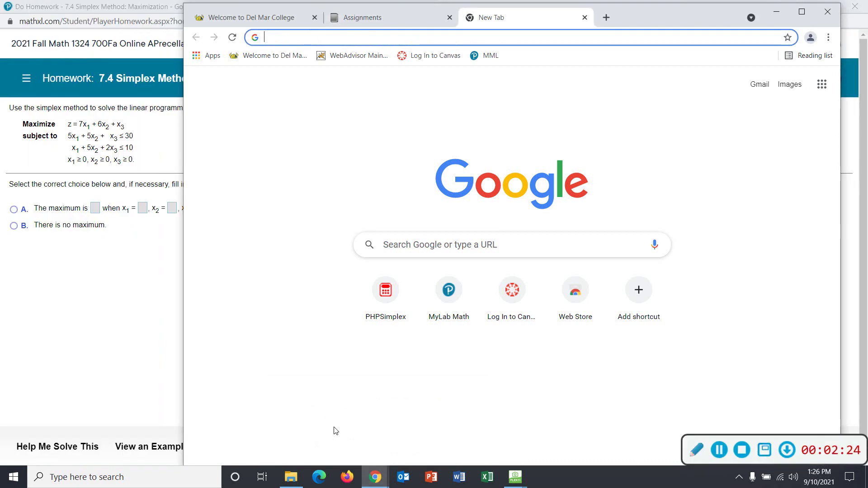
text(php)
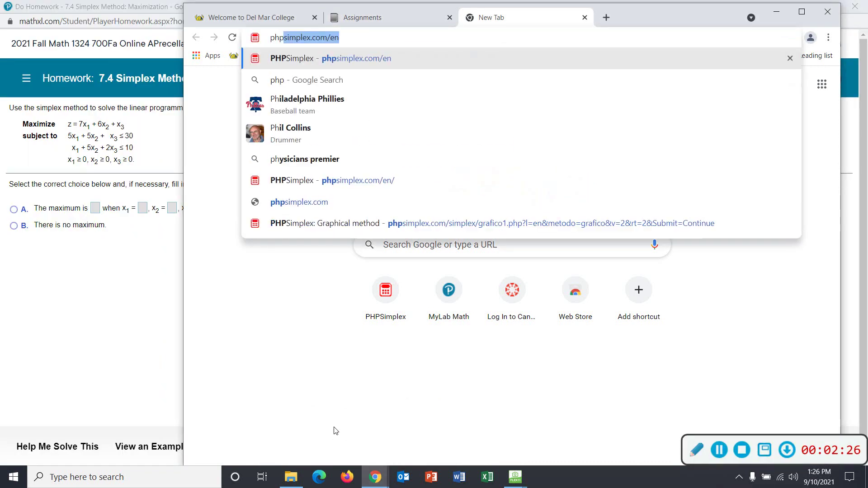
key(BackSpace)
text(simp)
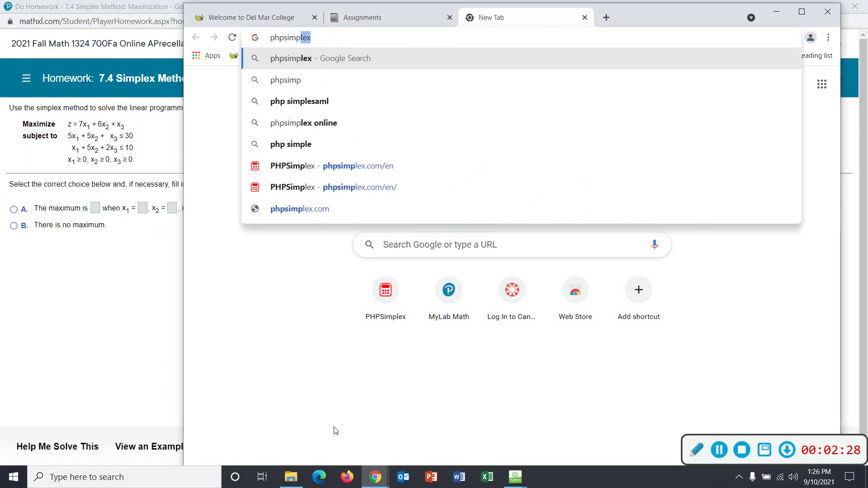
text(lex)
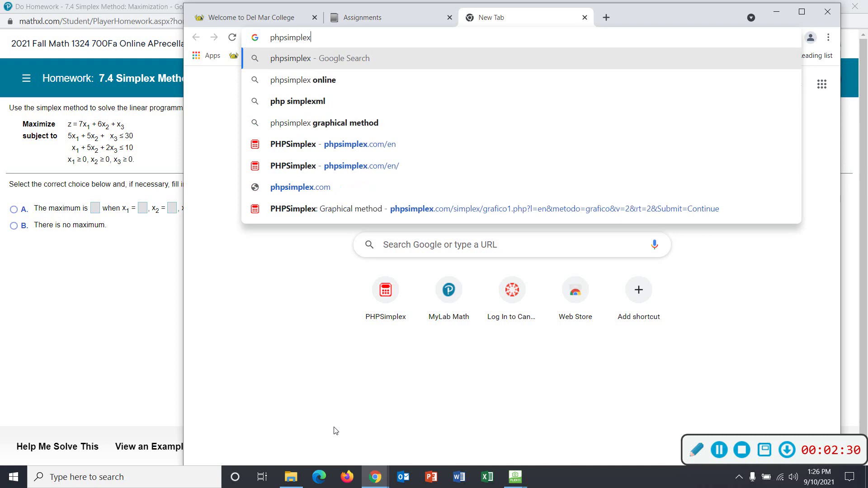
text(.com)
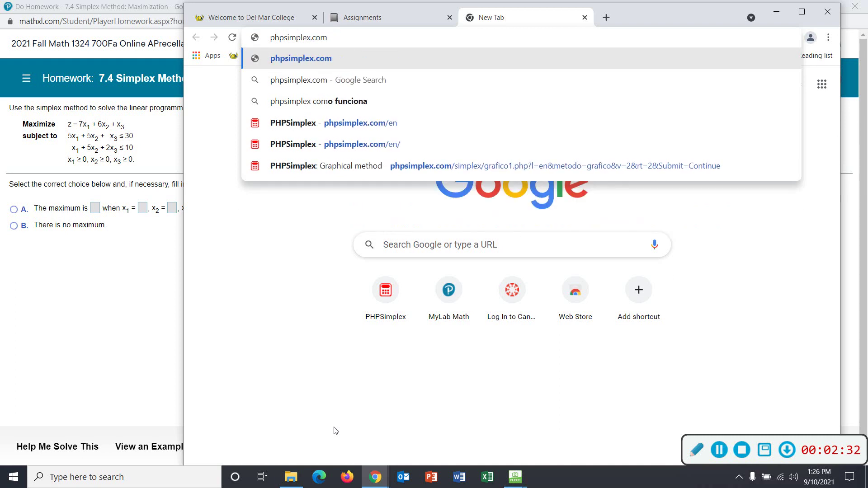
text(/en)
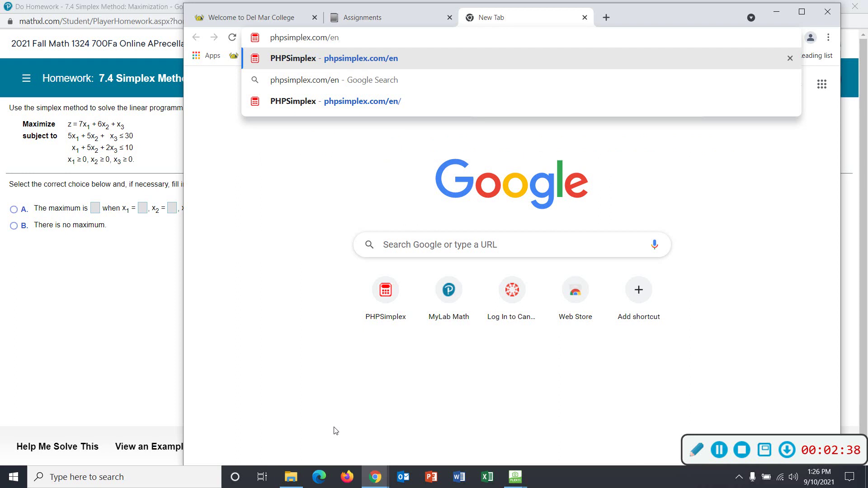
key(Return)
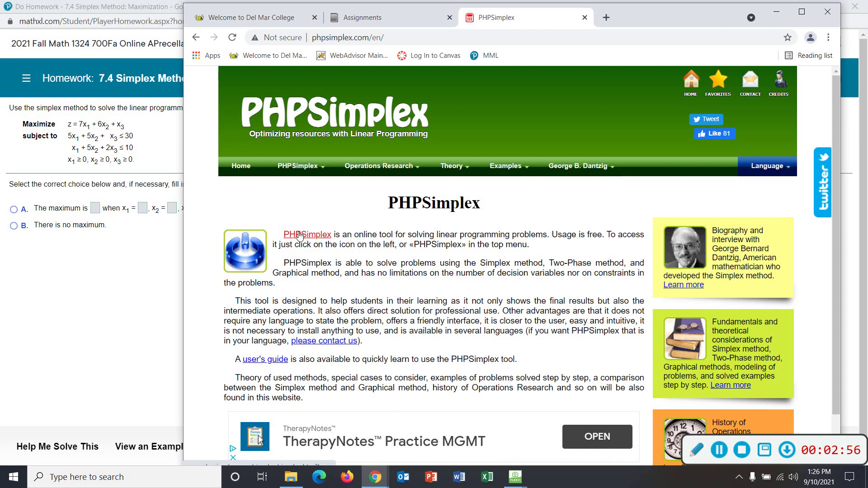
click(298, 234)
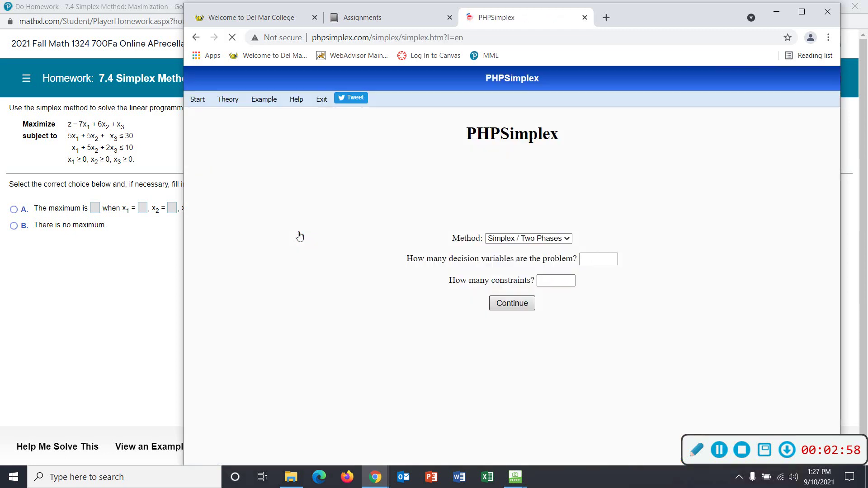
click(570, 240)
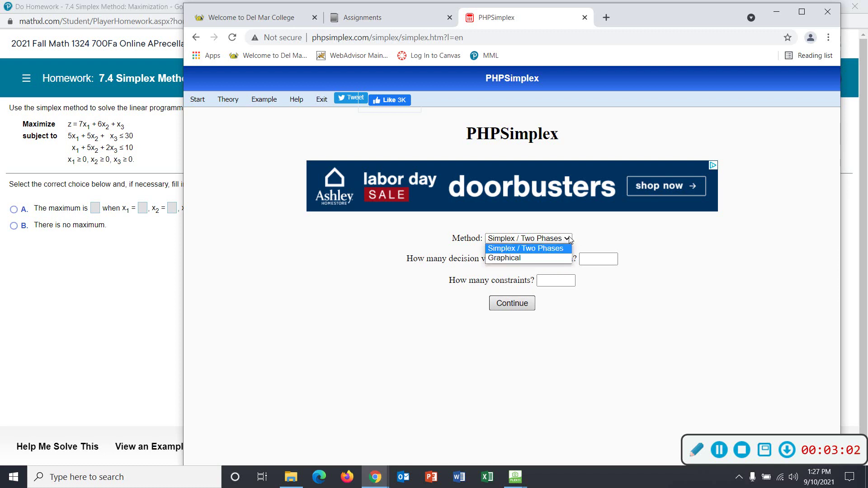
click(522, 258)
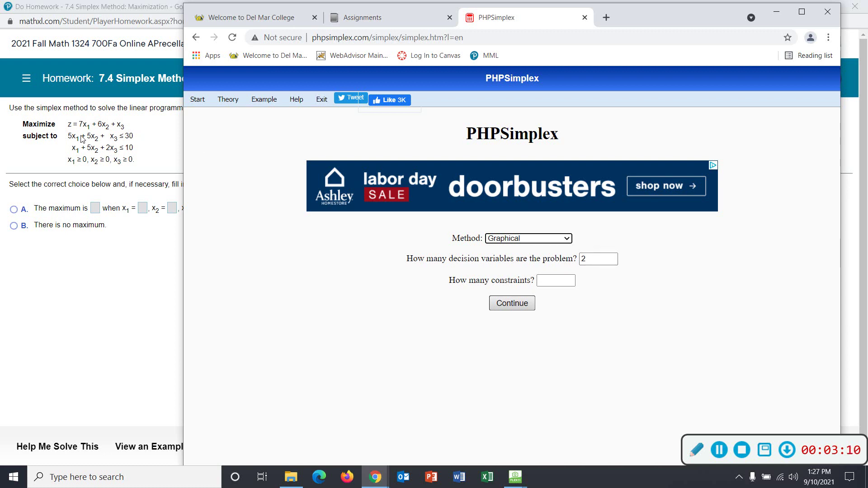
click(567, 238)
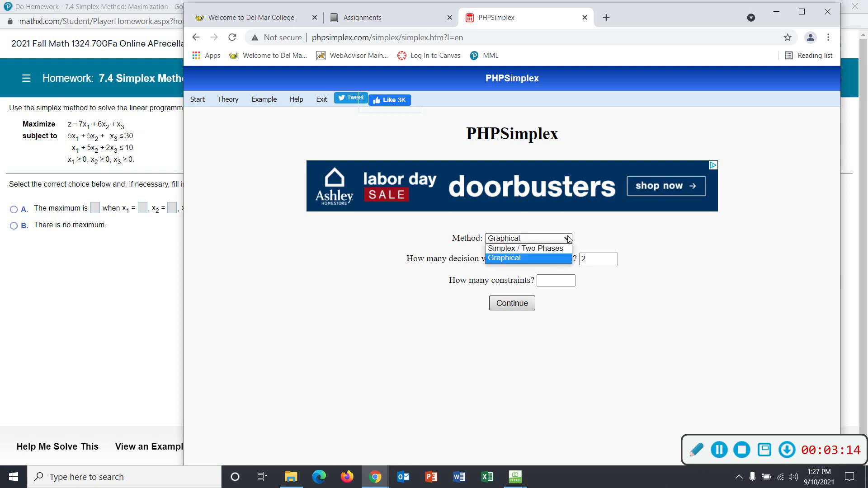
click(550, 249)
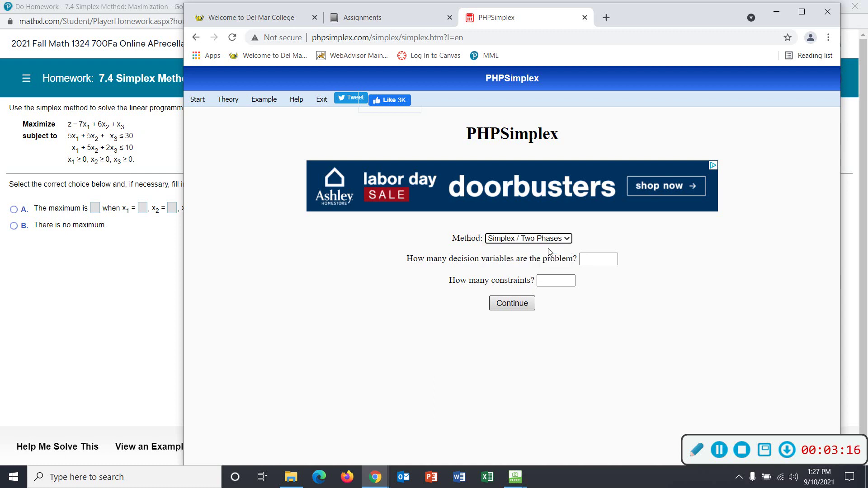
Step: Set up the problem with 3 decision variables and 2 constraints, and continue to the model entry form
click(590, 260)
key(BackSpace)
click(592, 262)
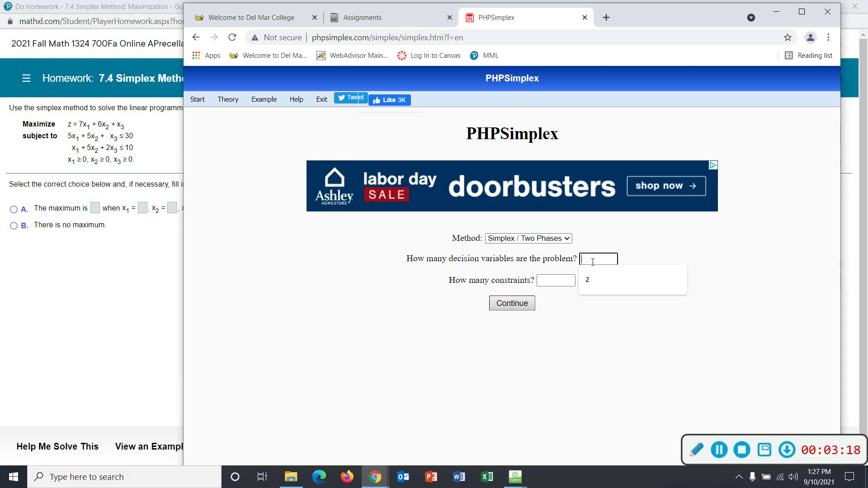
text(3)
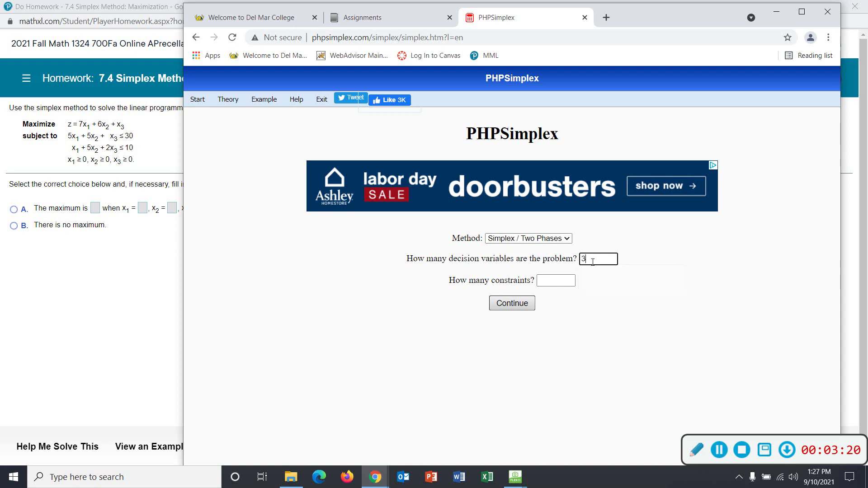
click(561, 280)
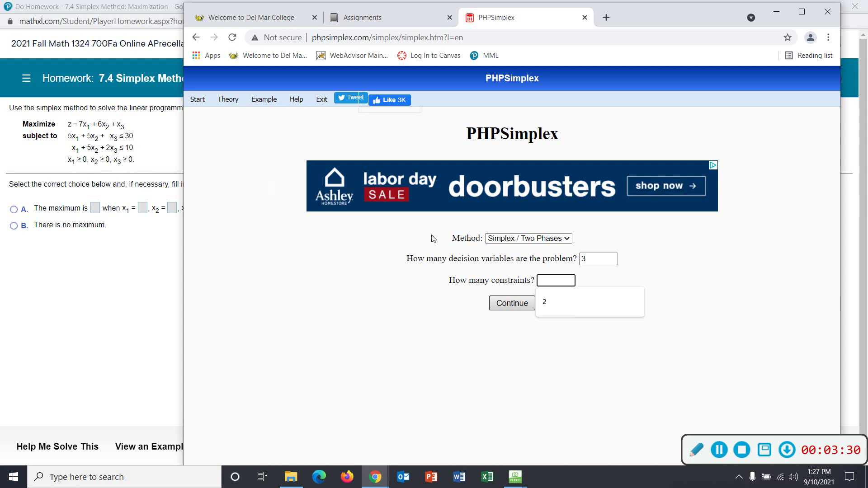
text(2)
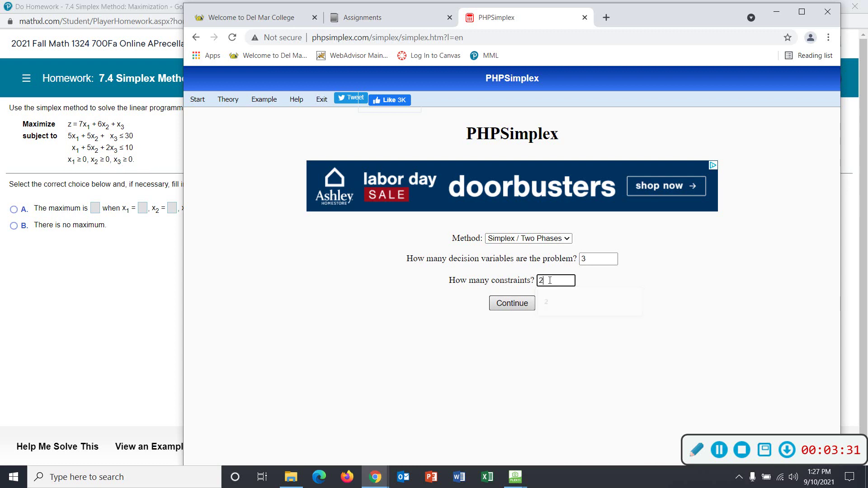
click(510, 303)
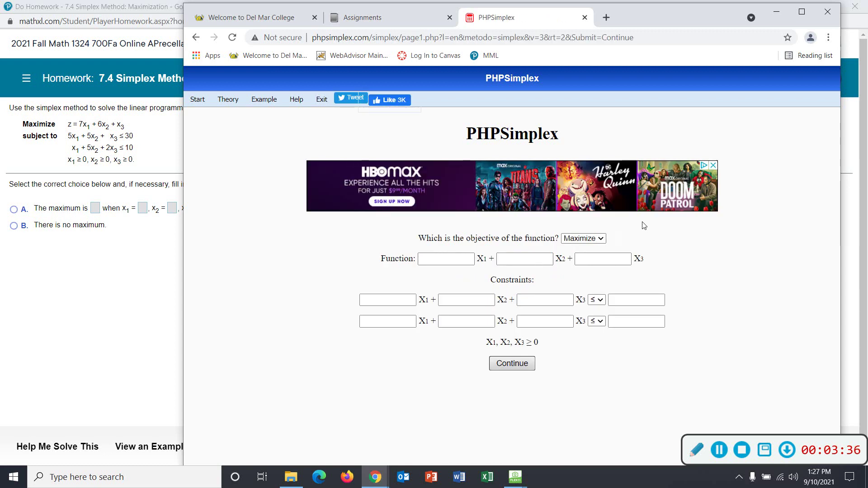
Step: Keep the objective as Maximize and enter the function coefficients 7, 6 and 1 for X1, X2 and X3
click(603, 240)
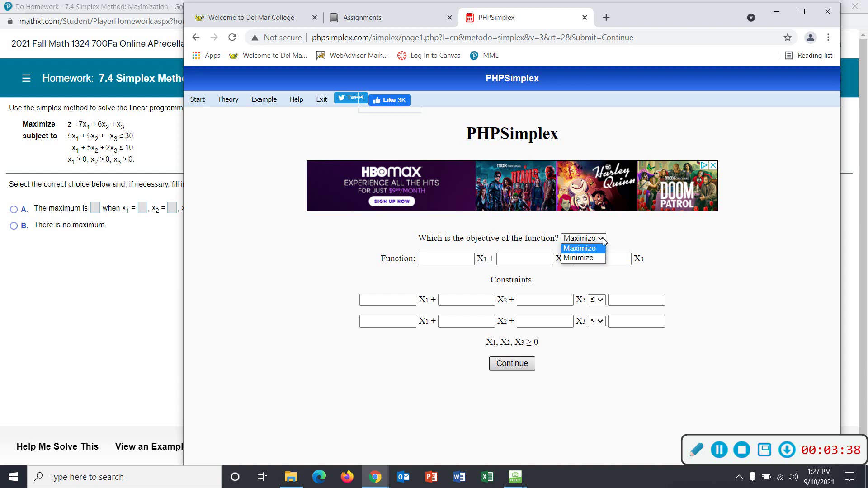
click(604, 240)
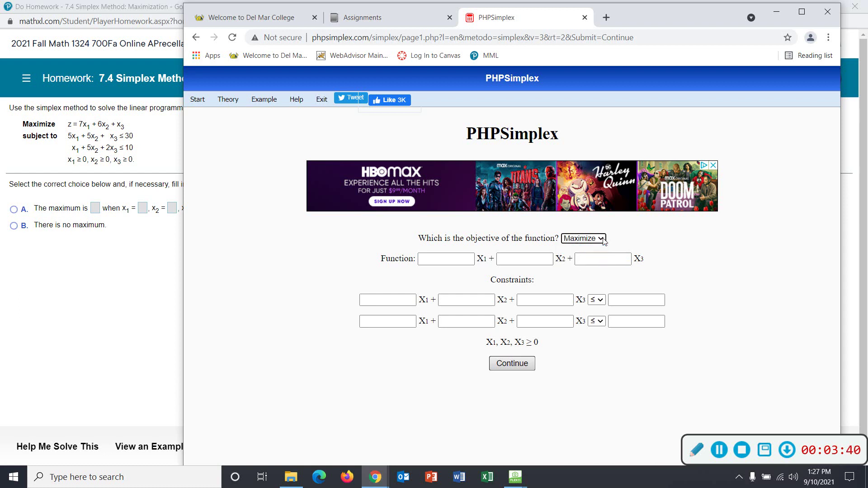
key(Tab)
text(7)
key(Tab)
key(Tab)
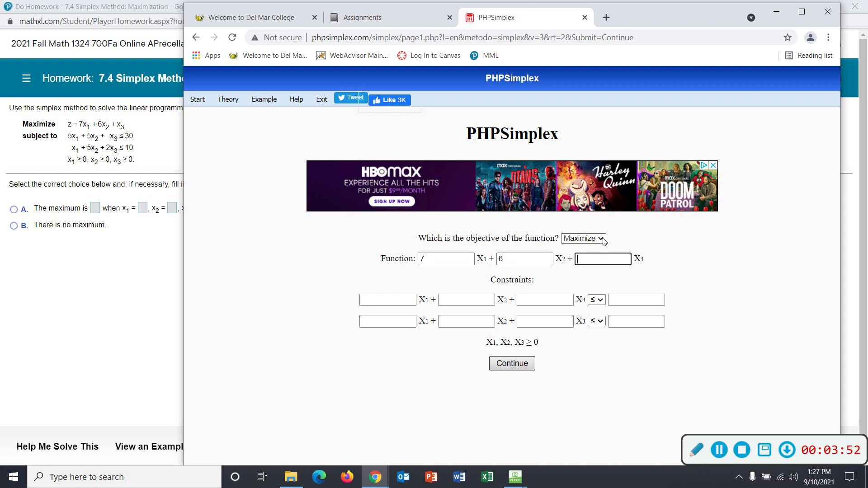
text(1)
key(Tab)
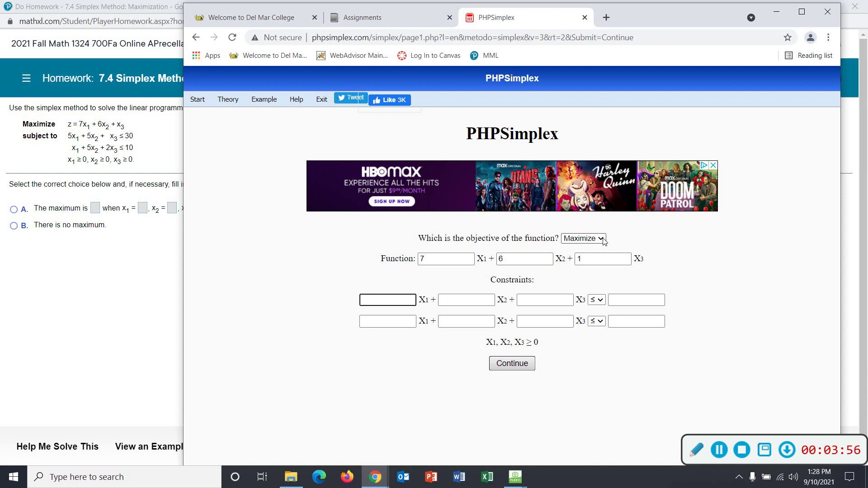
Step: Enter the first constraint as 5 X1 + 5 X2 + 1 X3 ≤ 30
text(5)
key(Tab)
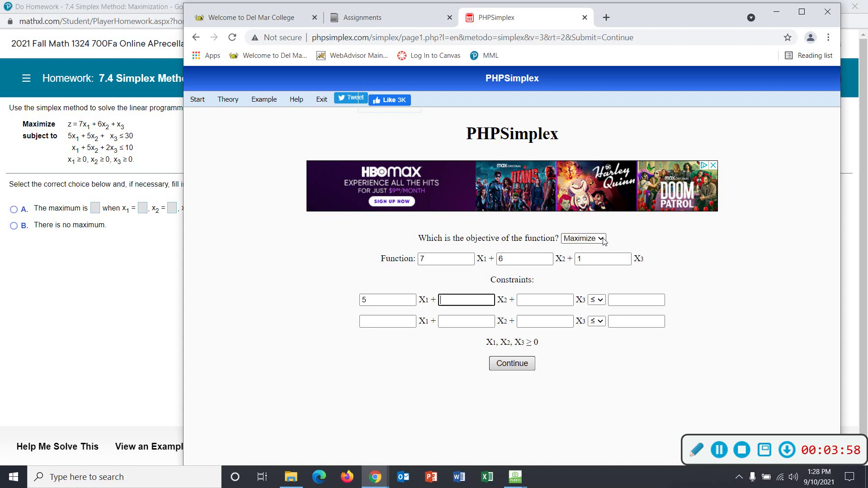
text(5)
key(Tab)
text(1)
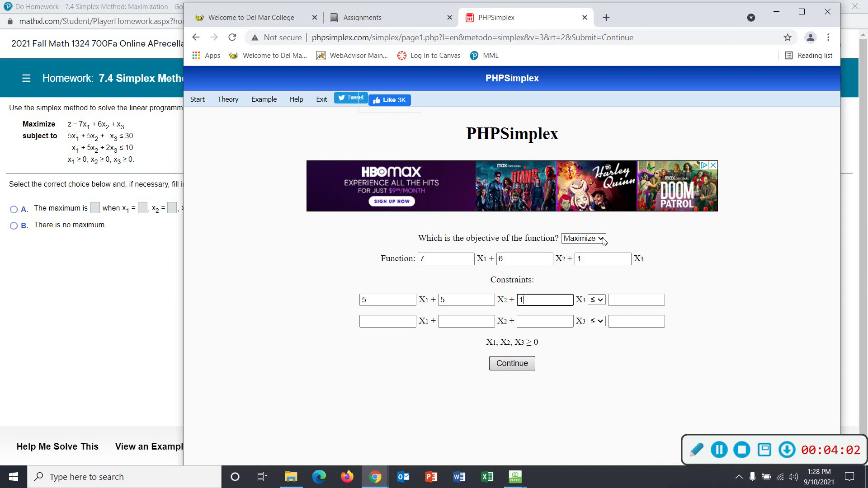
key(Tab)
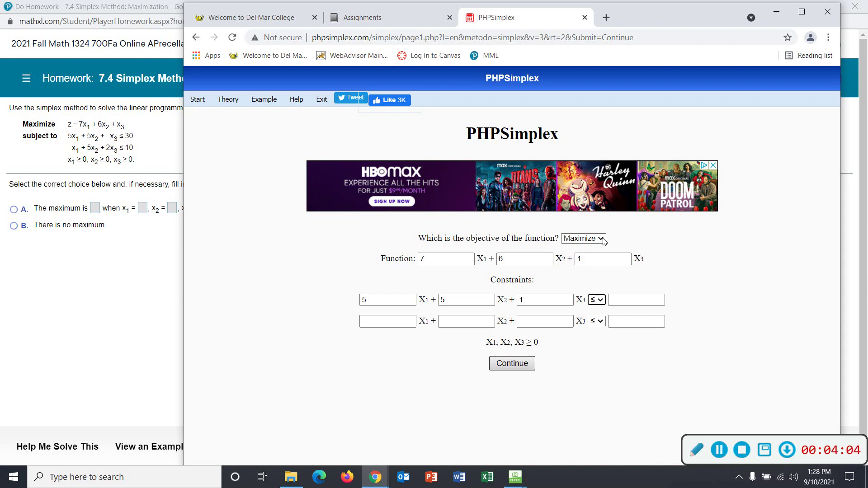
click(603, 302)
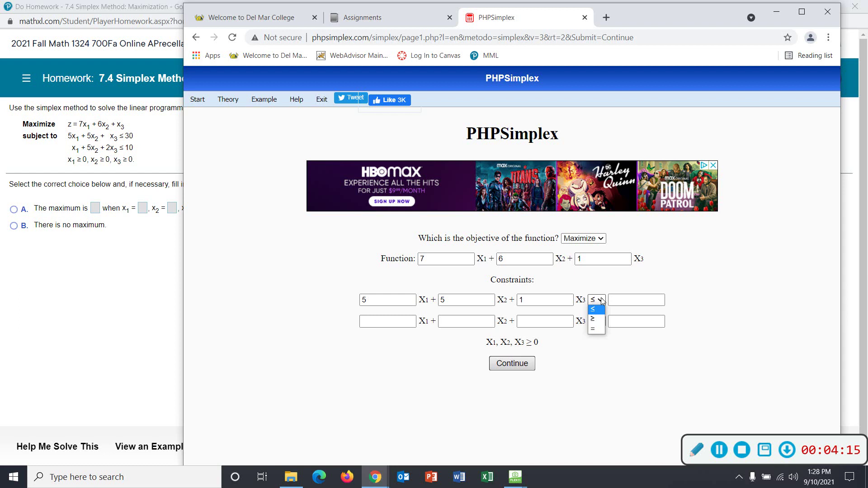
click(603, 302)
key(Tab)
text(3)
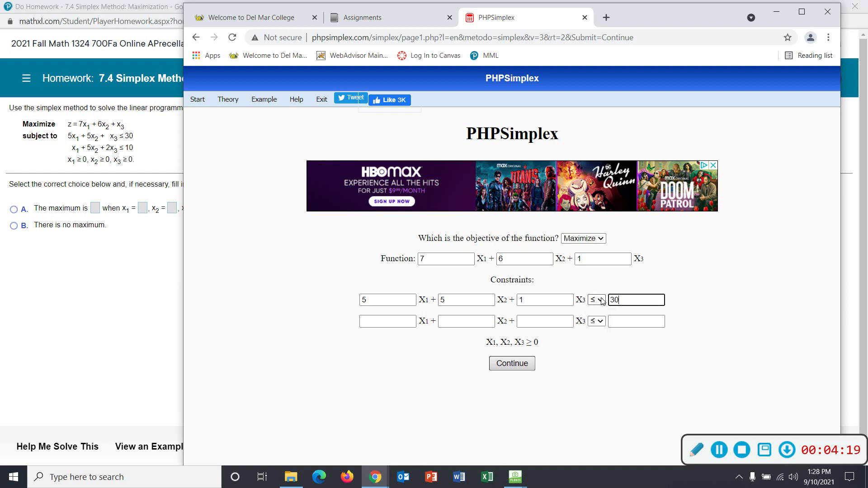
key(Tab)
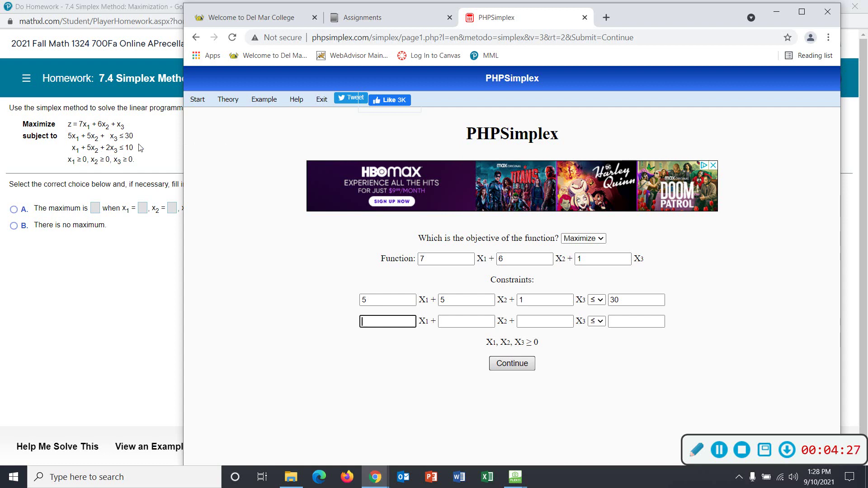
Step: Enter the second constraint as 1 X1 + 5 X2 + 2 X3 ≤ 10
text(1)
key(Tab)
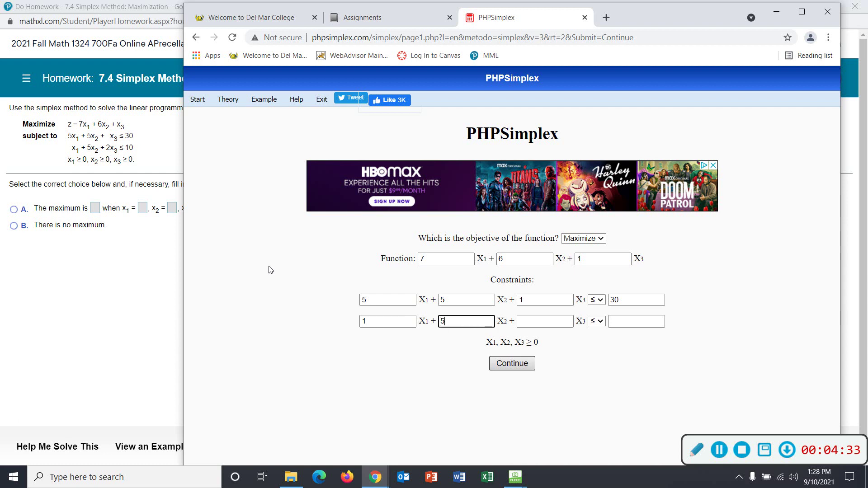
key(Tab)
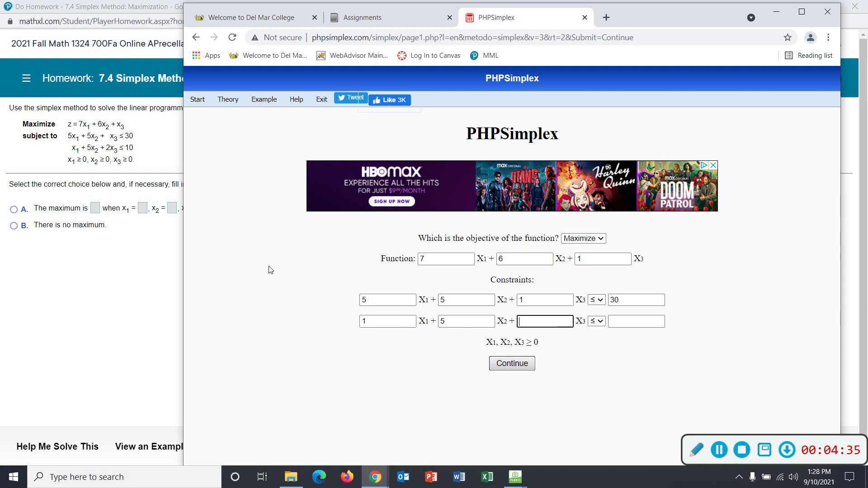
text(2)
key(Tab)
key(Tab)
text(10)
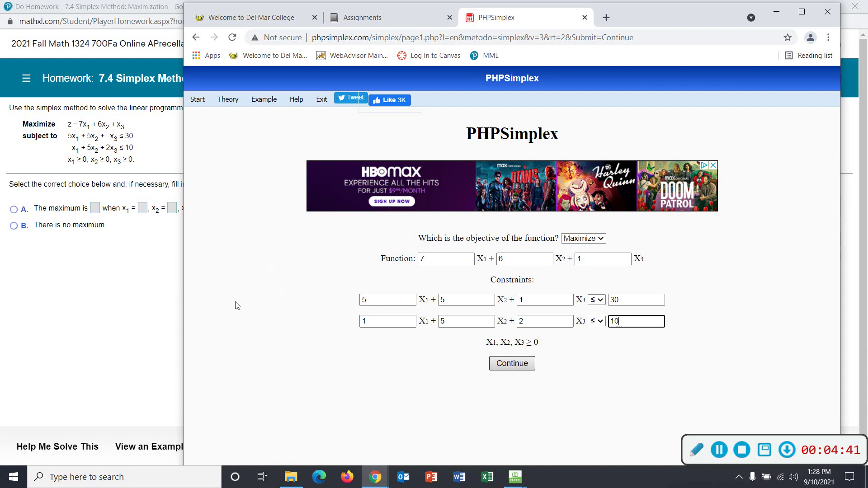
Step: Submit the model and request its direct solution
click(507, 365)
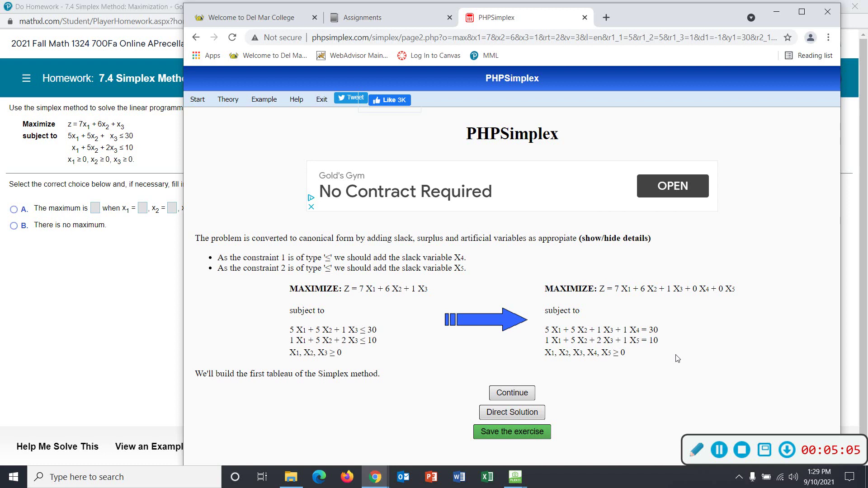
click(524, 412)
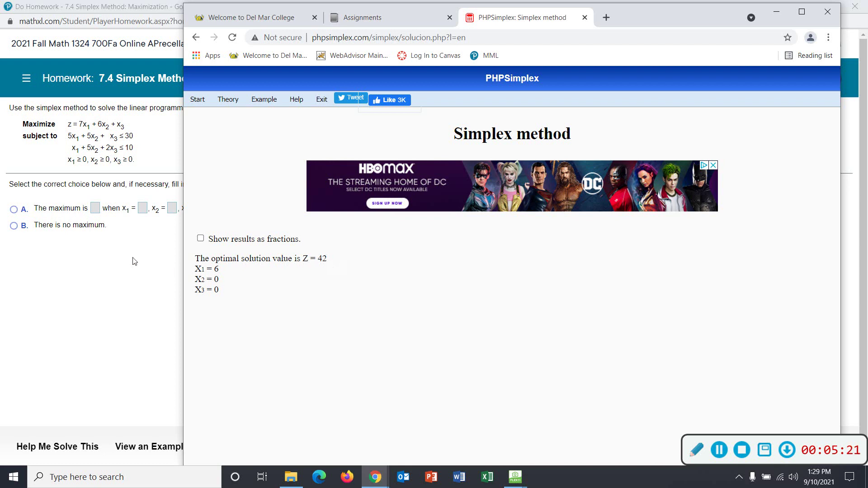
Step: Select answer choice A and enter the maximum 42 with x1 = 6, x2 = 0 and x3 = 0, consulting the PHPSimplex solution
click(95, 209)
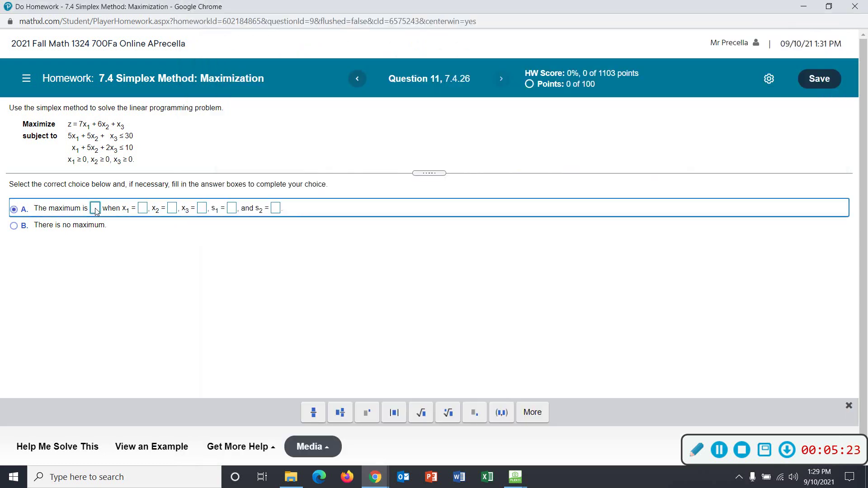
text(42)
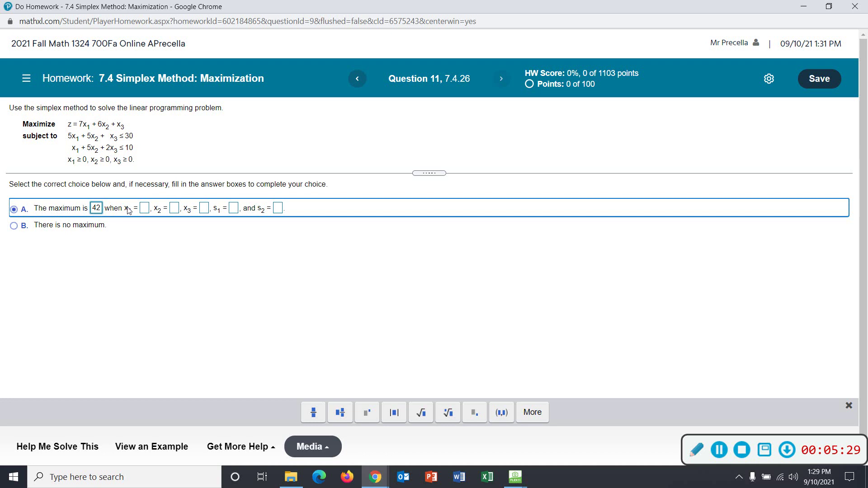
click(142, 208)
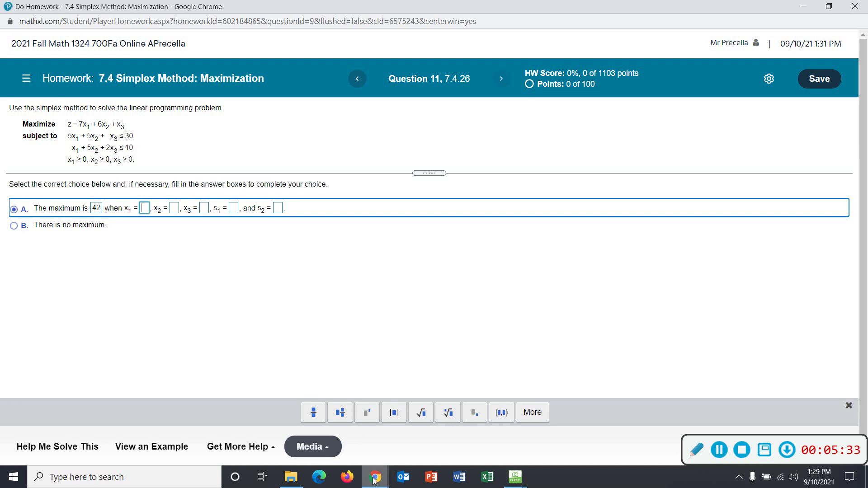
mouse_move(378, 481)
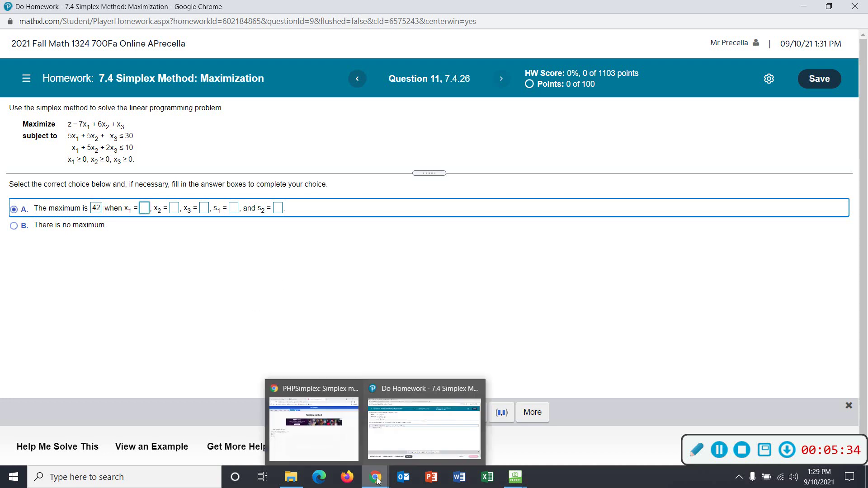
click(415, 428)
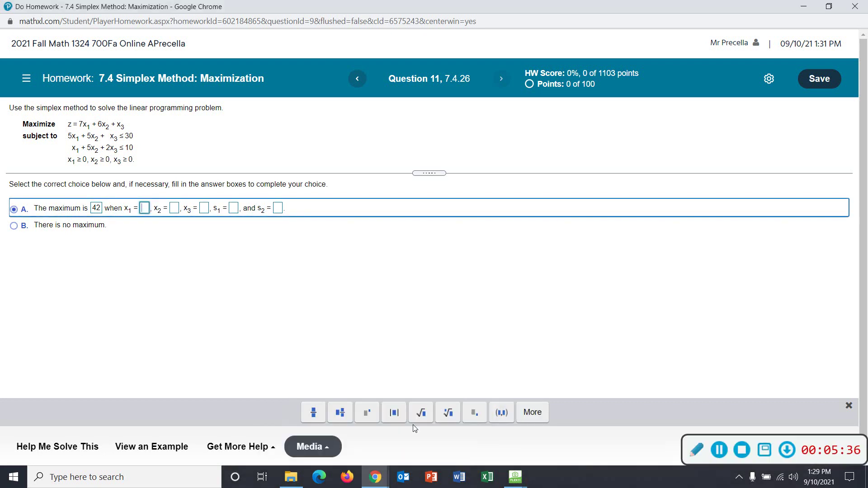
click(375, 477)
click(329, 442)
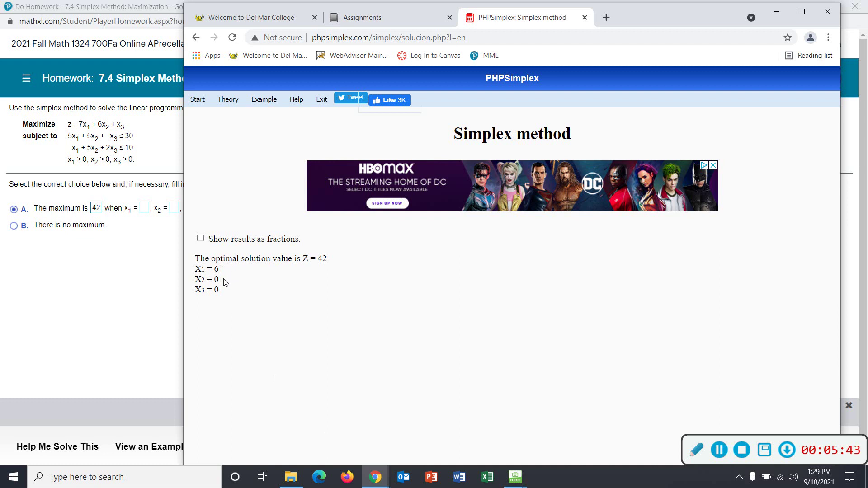
click(145, 209)
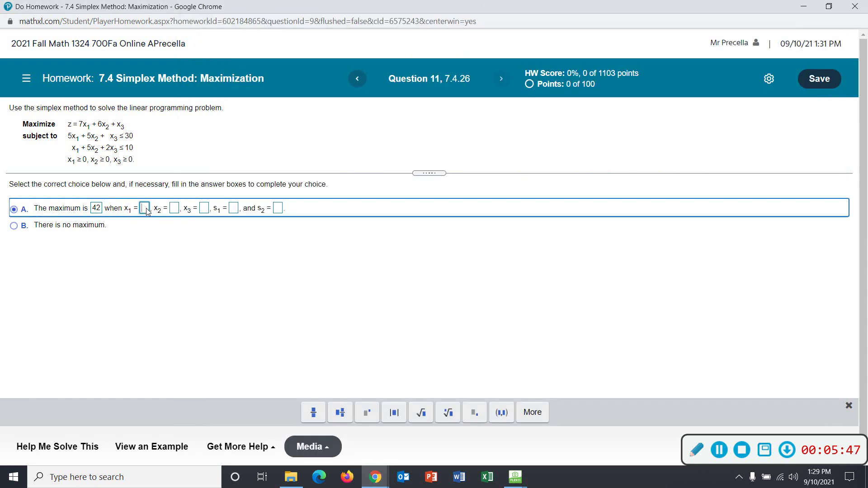
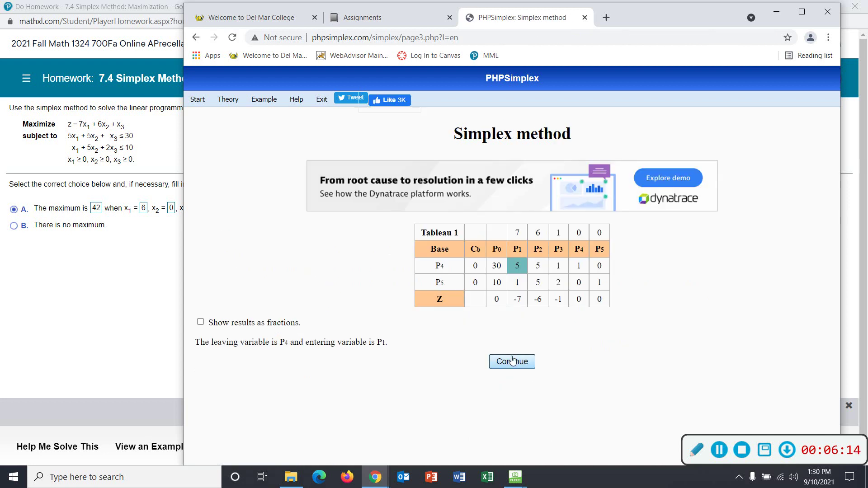
Step: Continue the step-by-step PHPSimplex solution to its final tableau, and return to the homework window
click(511, 360)
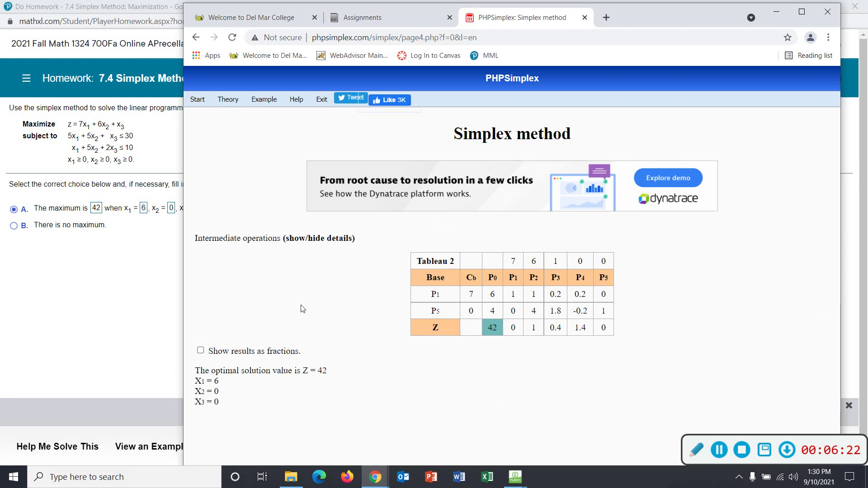
click(119, 308)
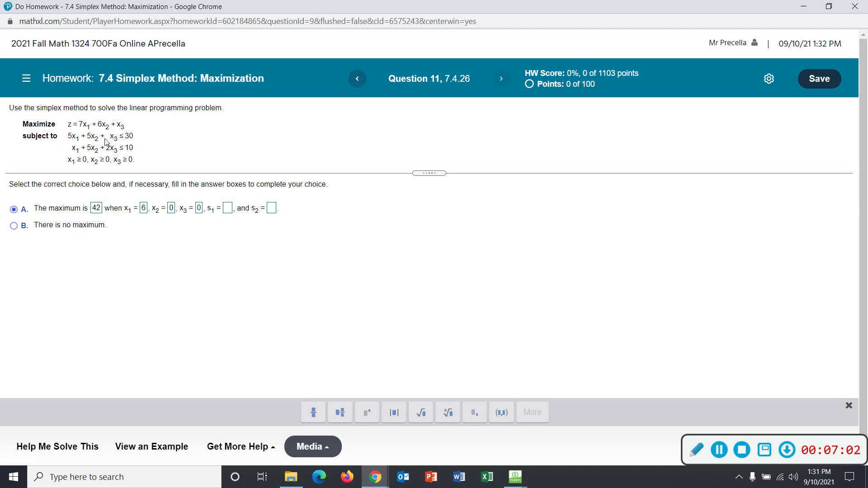
Step: Enter the slack variables s1 = 0 and s2 = 4, submit the answer and dismiss the feedback
click(227, 208)
text(0)
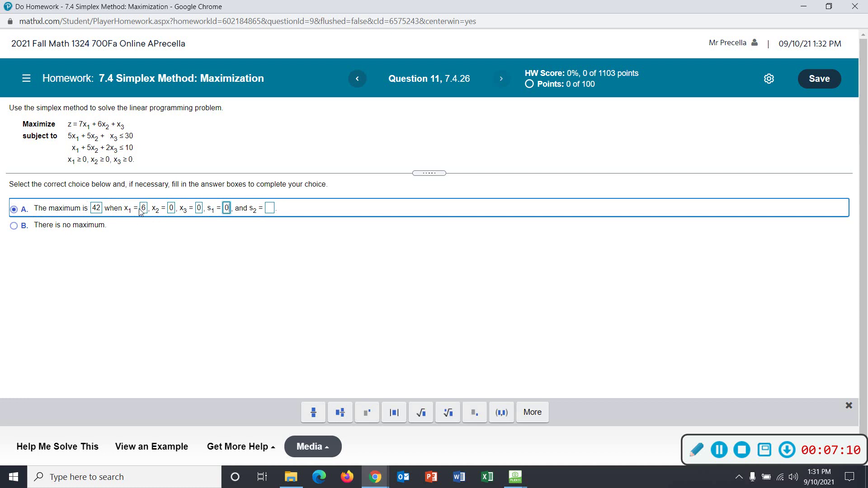
click(77, 153)
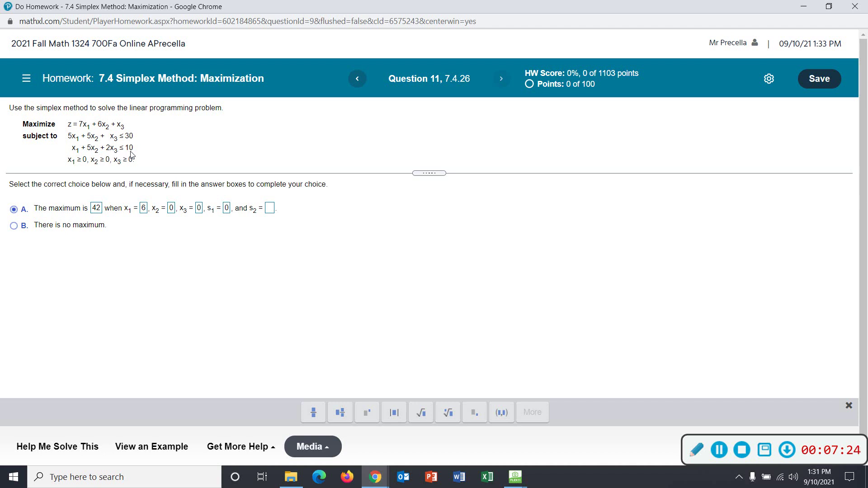
click(269, 210)
text(4)
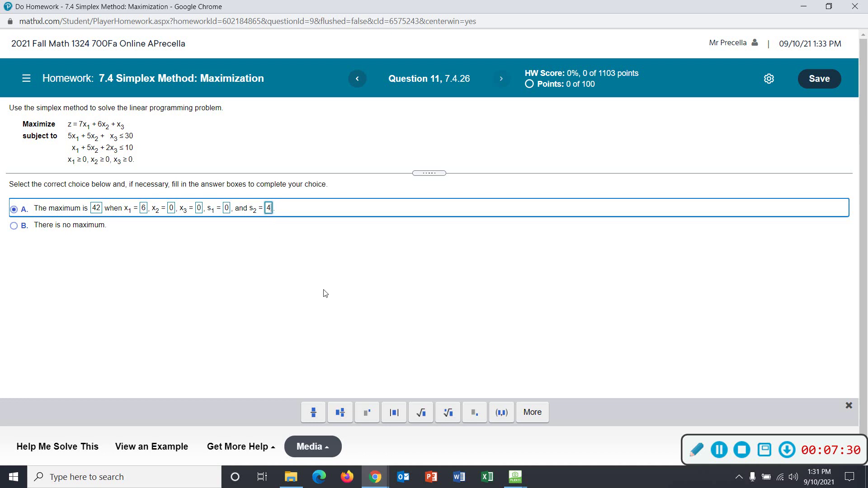
key(Return)
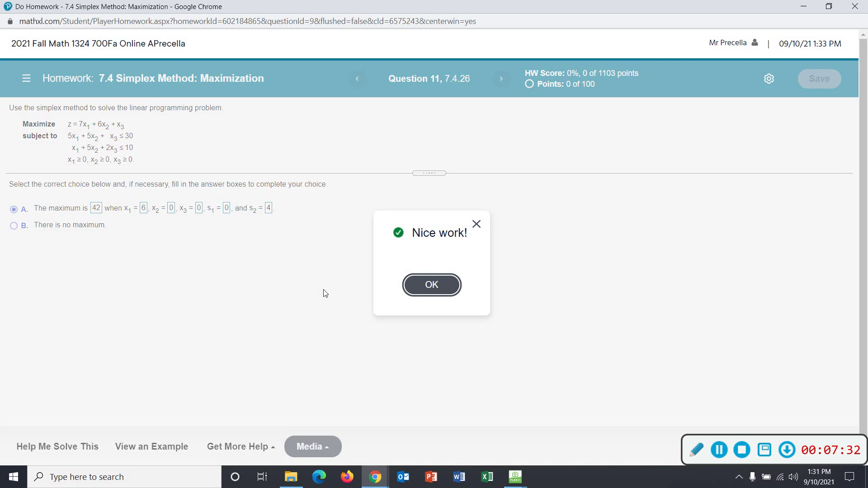
click(477, 224)
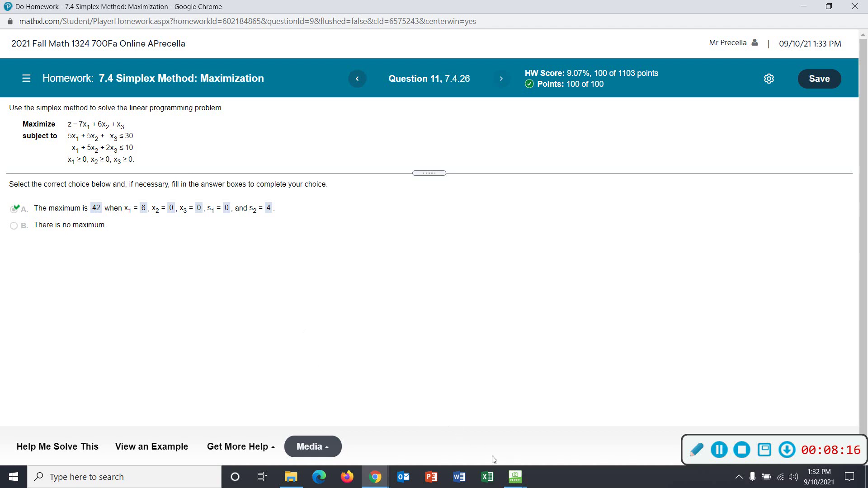
Step: Open the worked example for this question, reveal all its parts through to the optimal solution, and close it
mouse_move(385, 467)
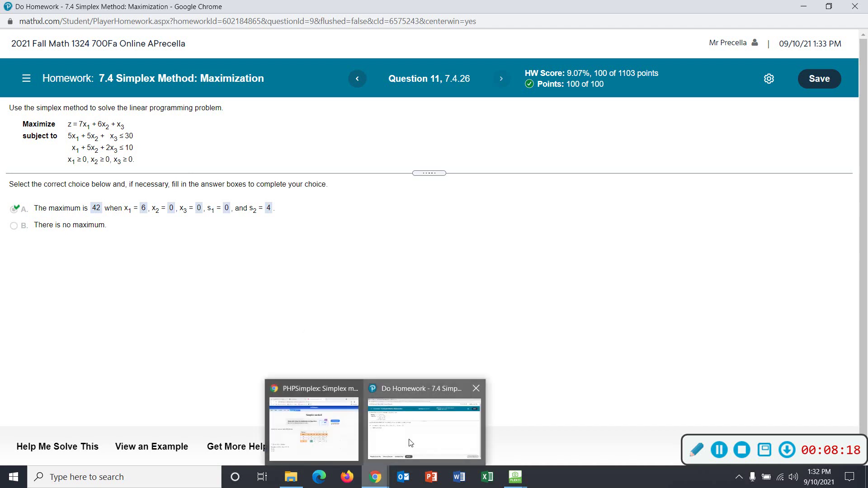
click(401, 452)
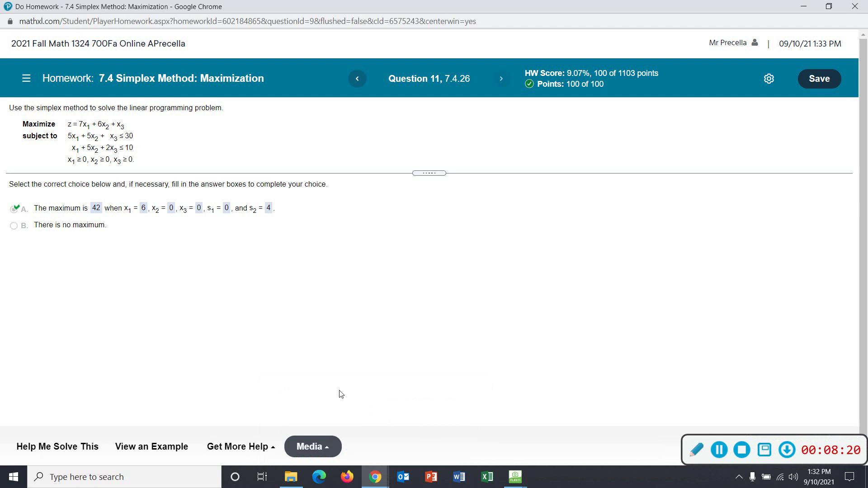
click(162, 444)
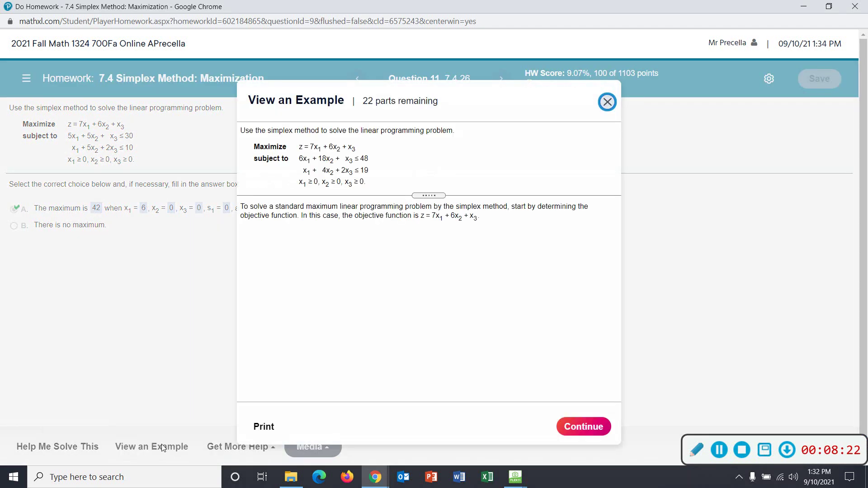
click(580, 428)
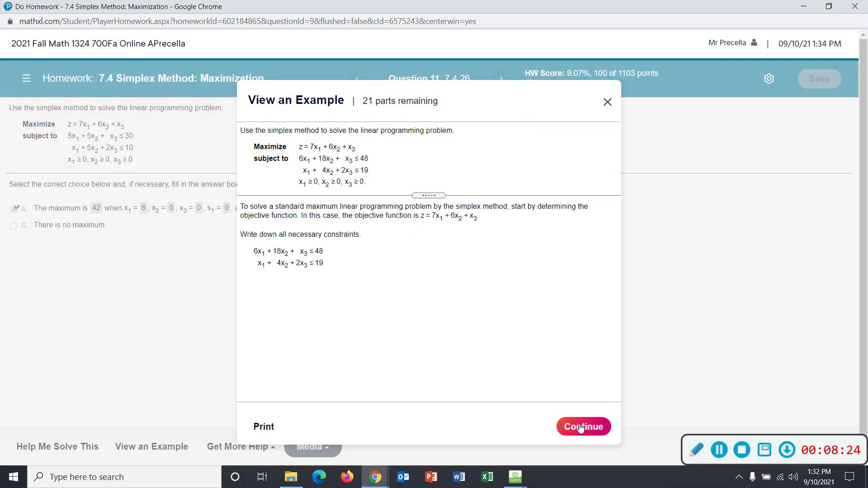
click(580, 429)
click(580, 428)
click(580, 428)
click(580, 428)
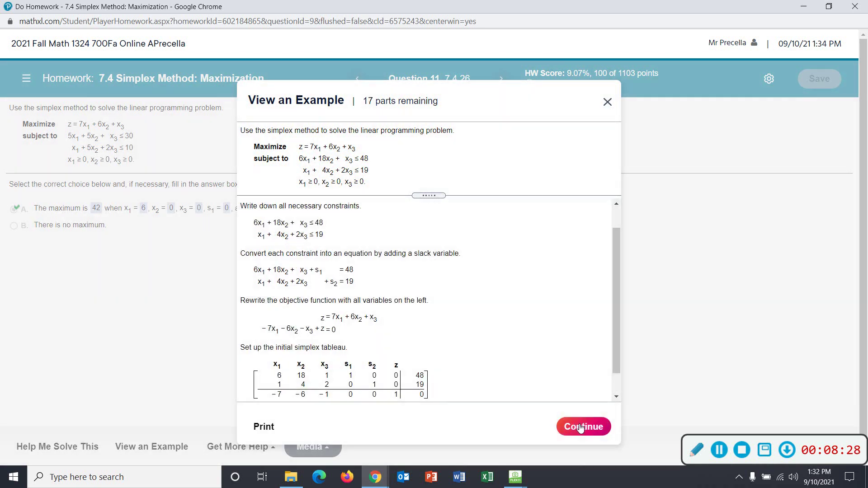
click(580, 428)
click(580, 428)
click(580, 428)
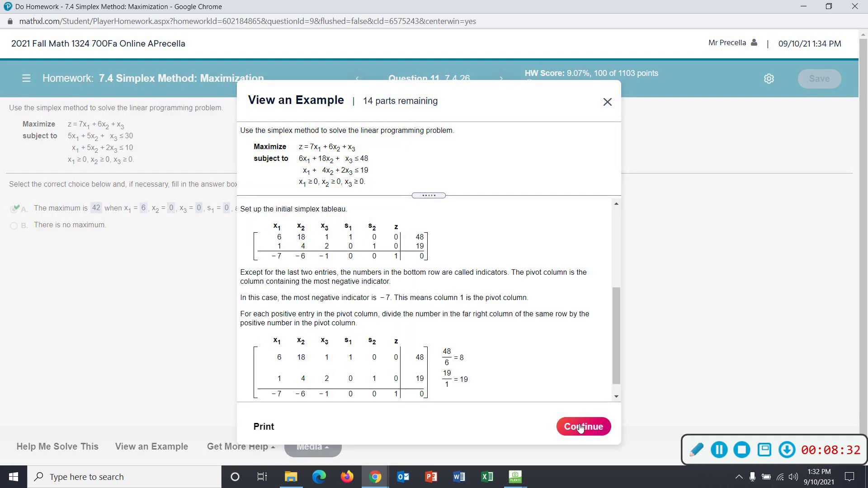
click(581, 428)
click(581, 428)
click(581, 427)
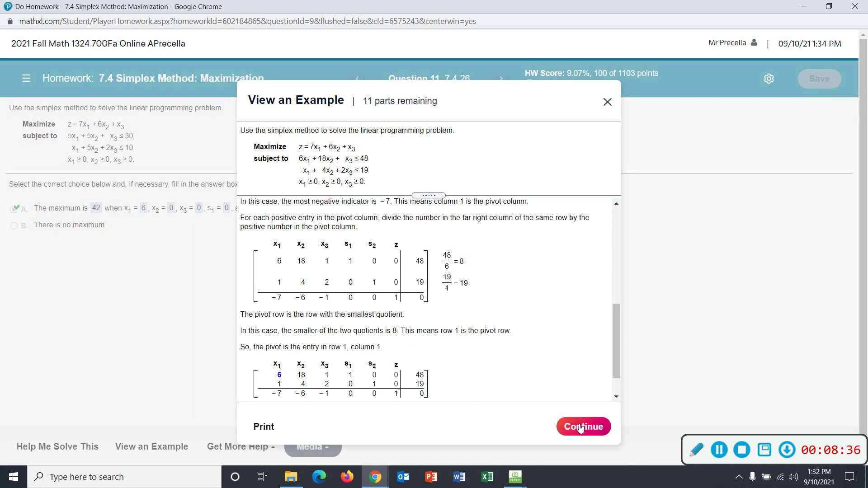
click(581, 427)
click(580, 425)
click(581, 427)
click(581, 426)
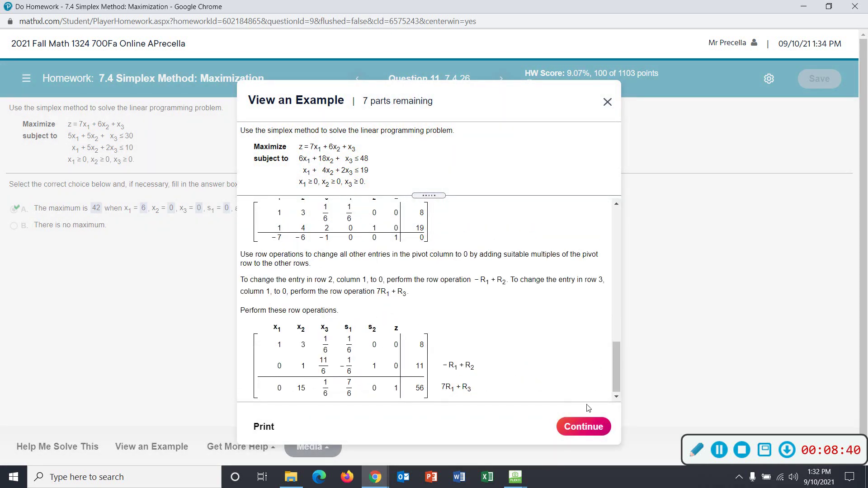
click(582, 428)
click(581, 427)
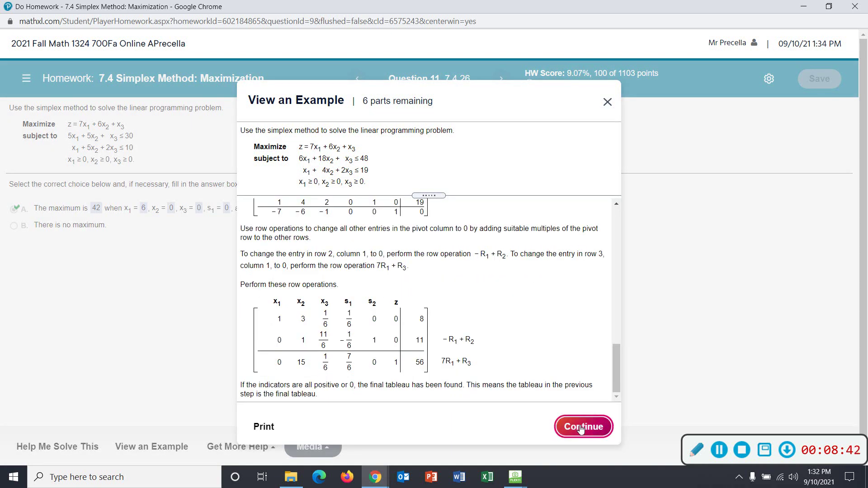
click(581, 428)
click(581, 428)
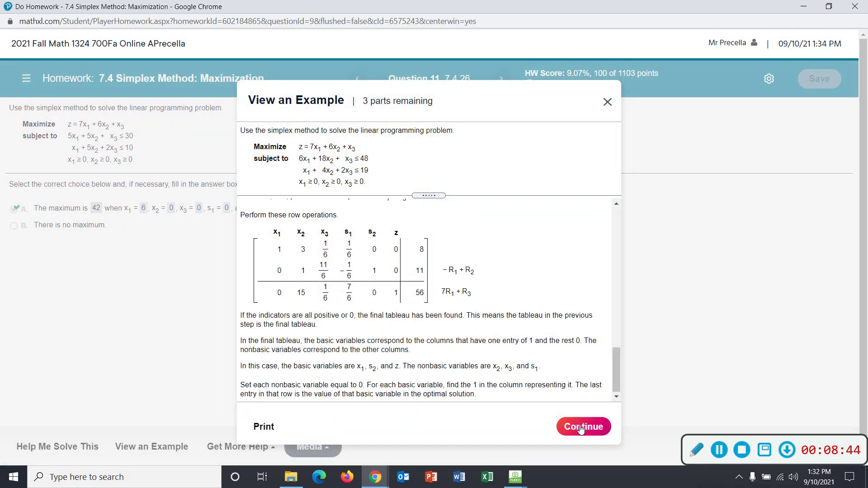
click(581, 429)
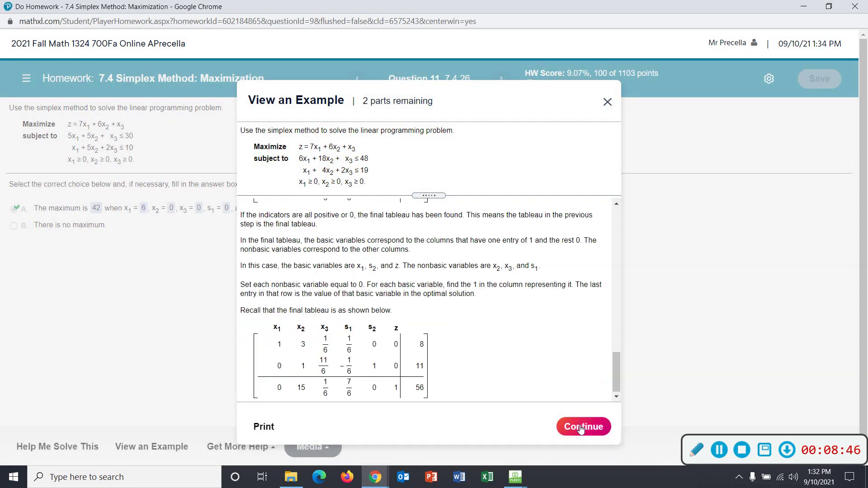
click(580, 427)
click(581, 427)
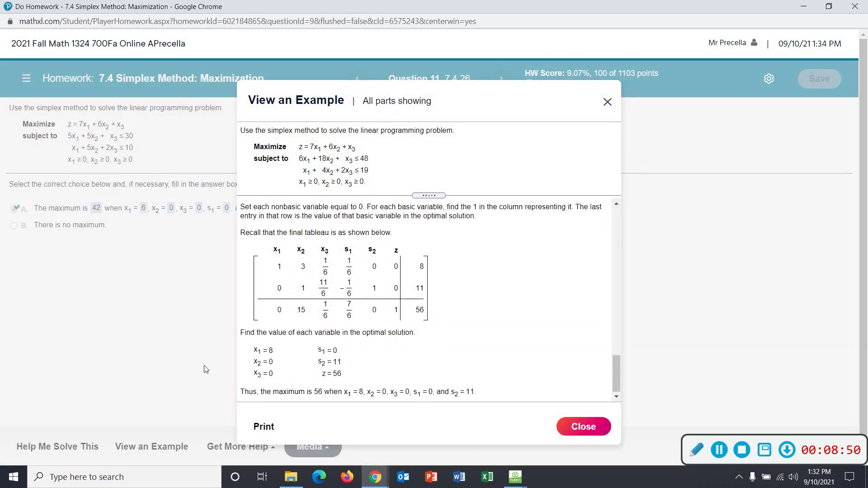
click(583, 427)
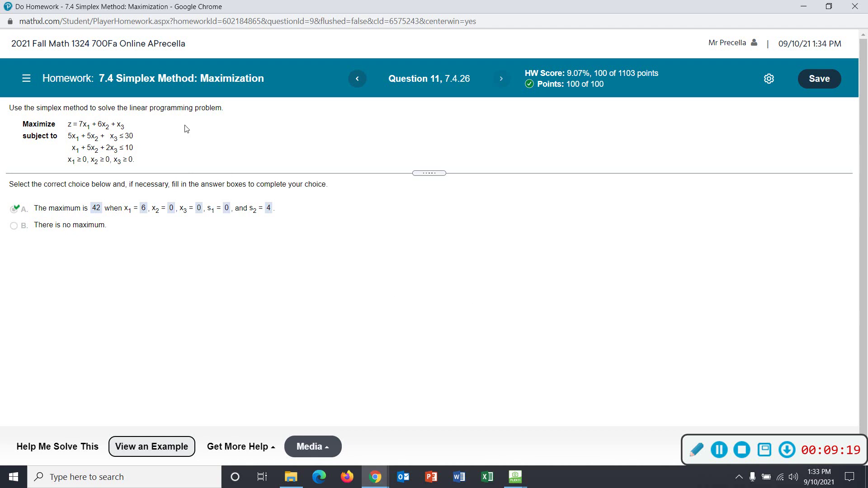
Step: Look at Question 2 through the homework overview, and return to Question 11
click(26, 78)
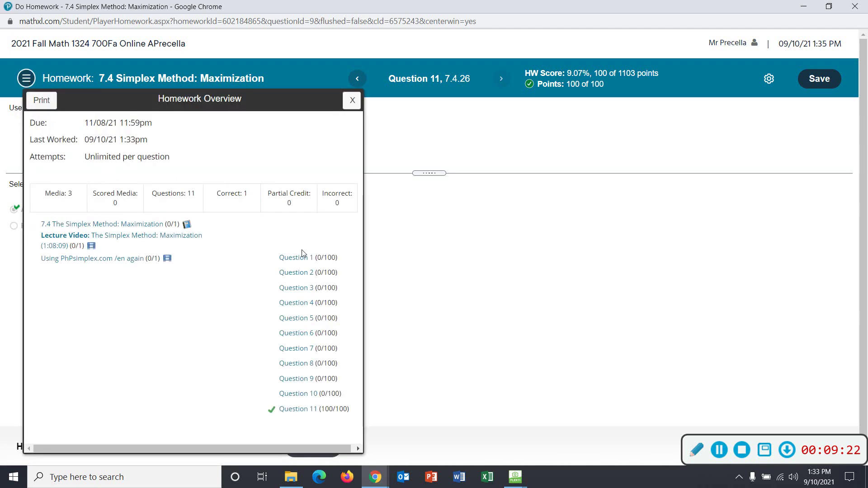
click(294, 273)
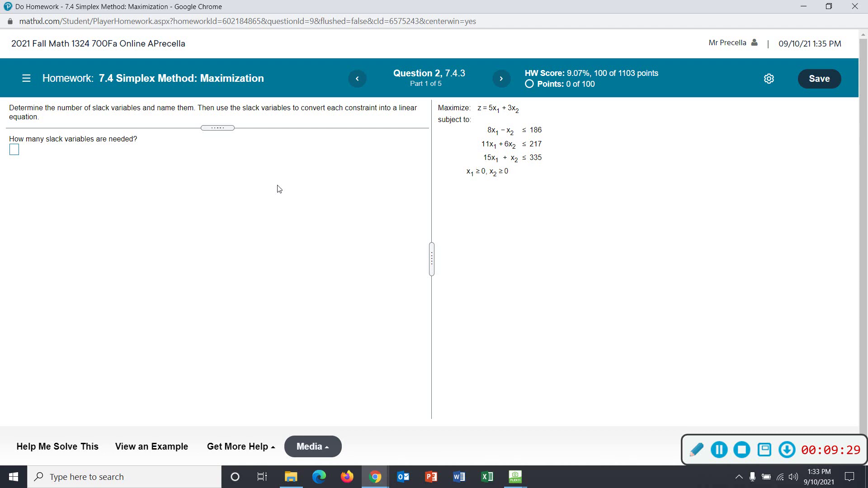
click(26, 79)
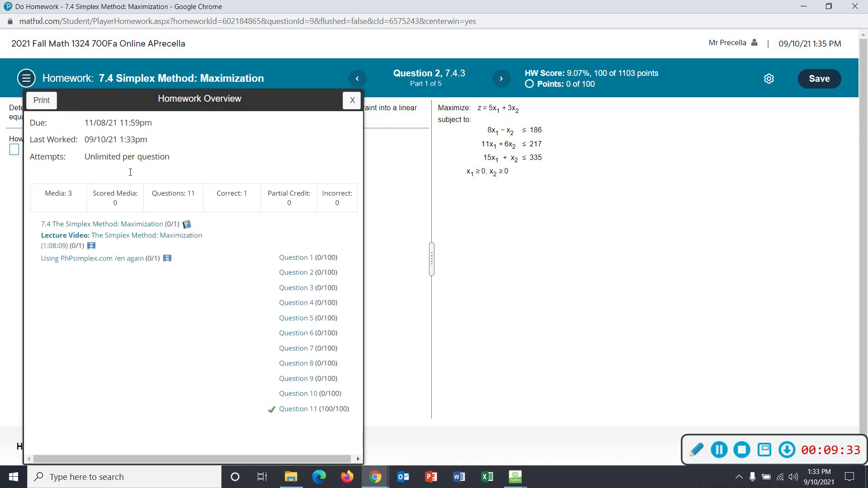
click(297, 410)
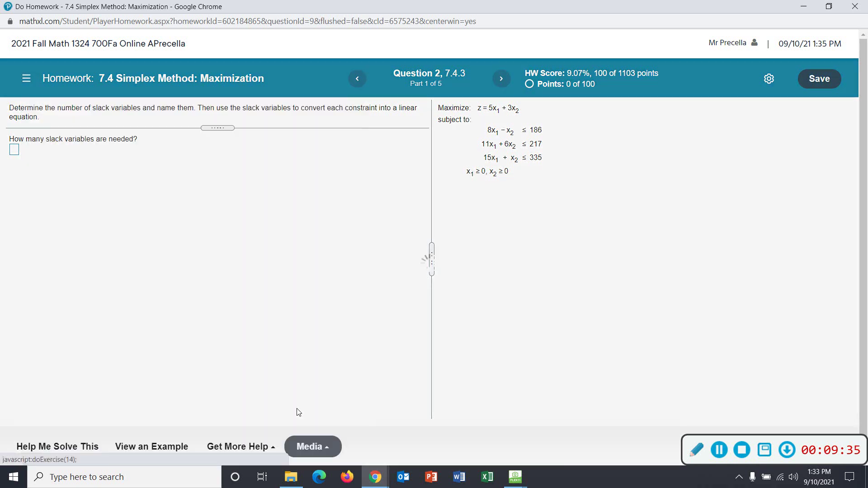